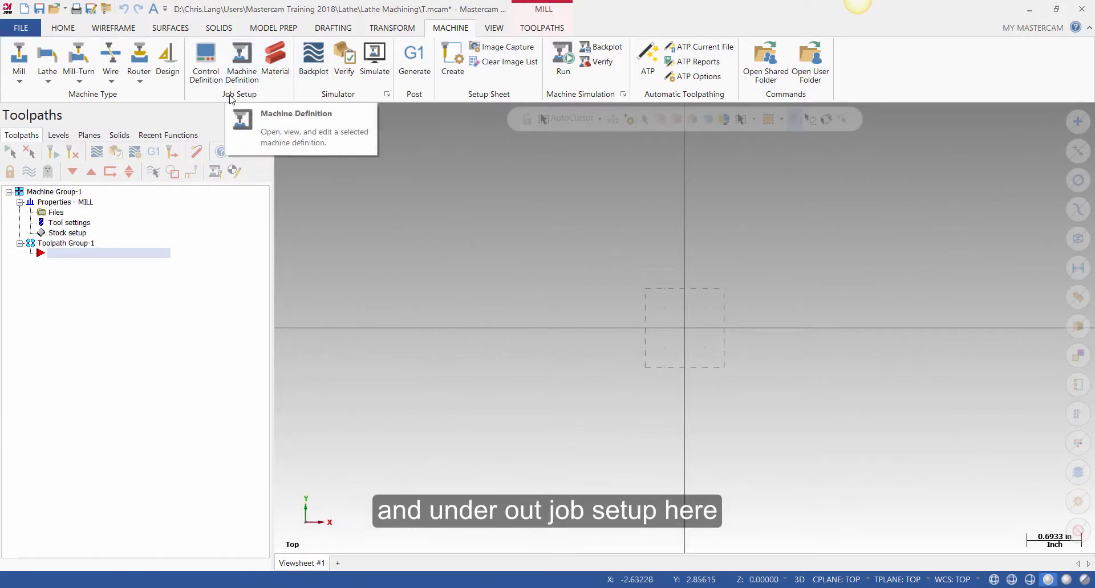
Step: Open the machine definition and bring up the properties of the Tilt VMC A Axis component for editing
{"action": "left_click", "coordinate": [242, 61]}
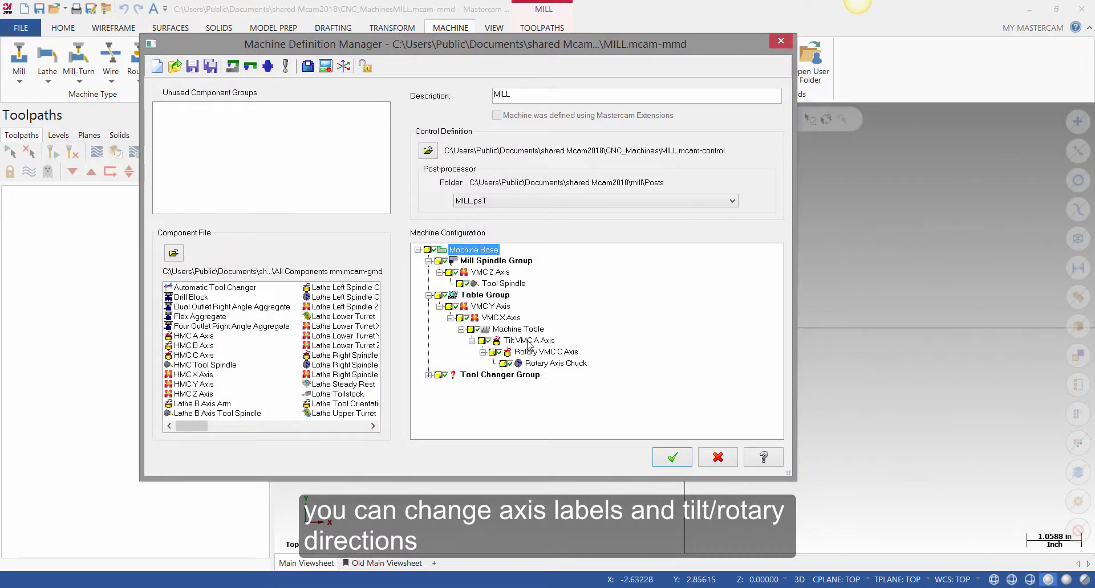
{"action": "left_click", "coordinate": [528, 341]}
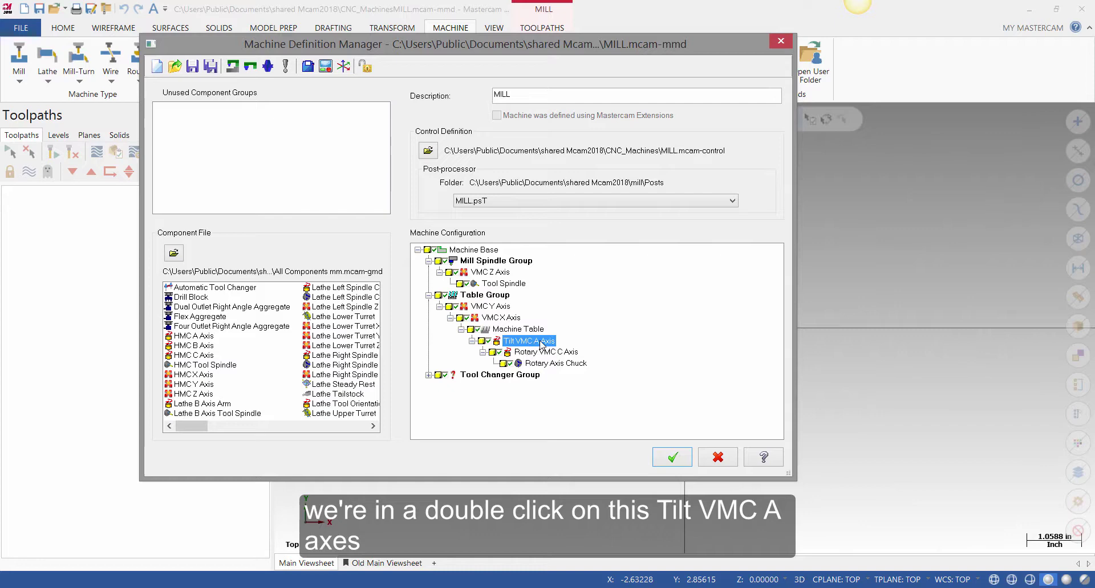
{"action": "double_click", "coordinate": [540, 343]}
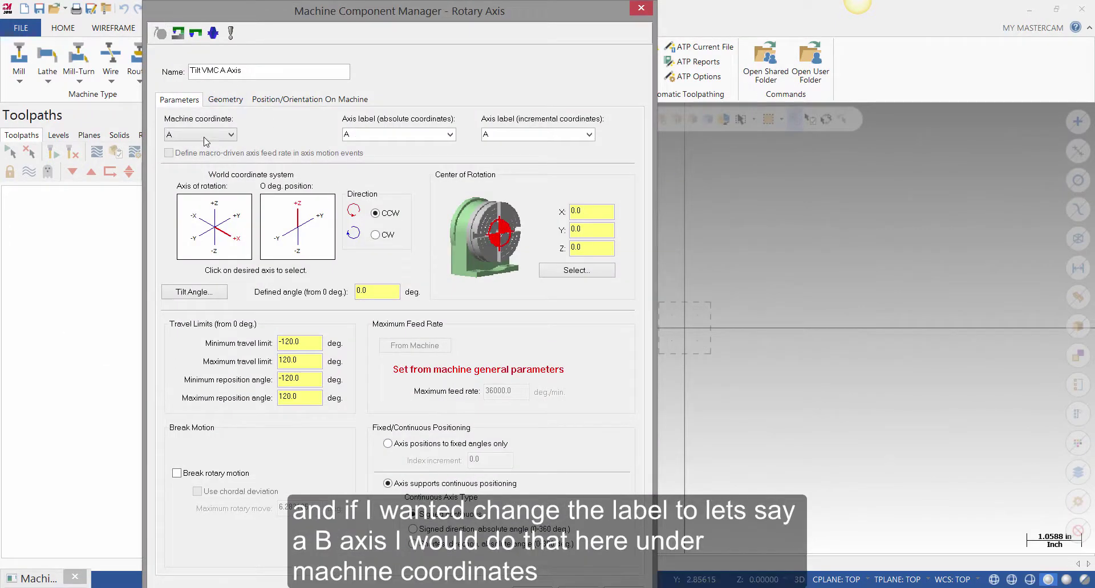
Step: Configure the tilt axis with machine coordinate B, clockwise direction and +Y as its axis of rotation
{"action": "left_click", "coordinate": [214, 135]}
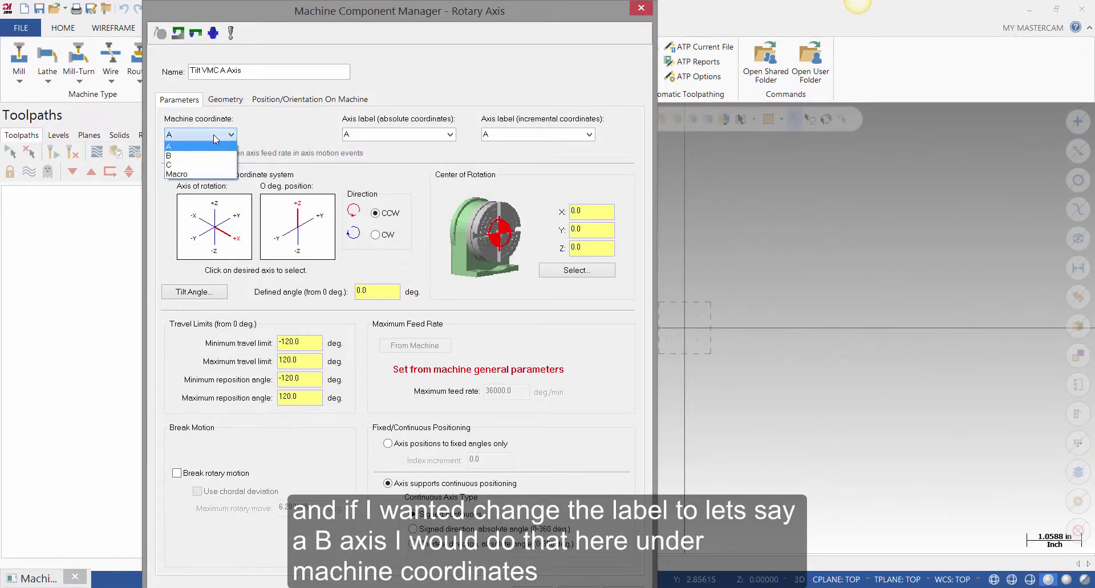
{"action": "left_click", "coordinate": [205, 156]}
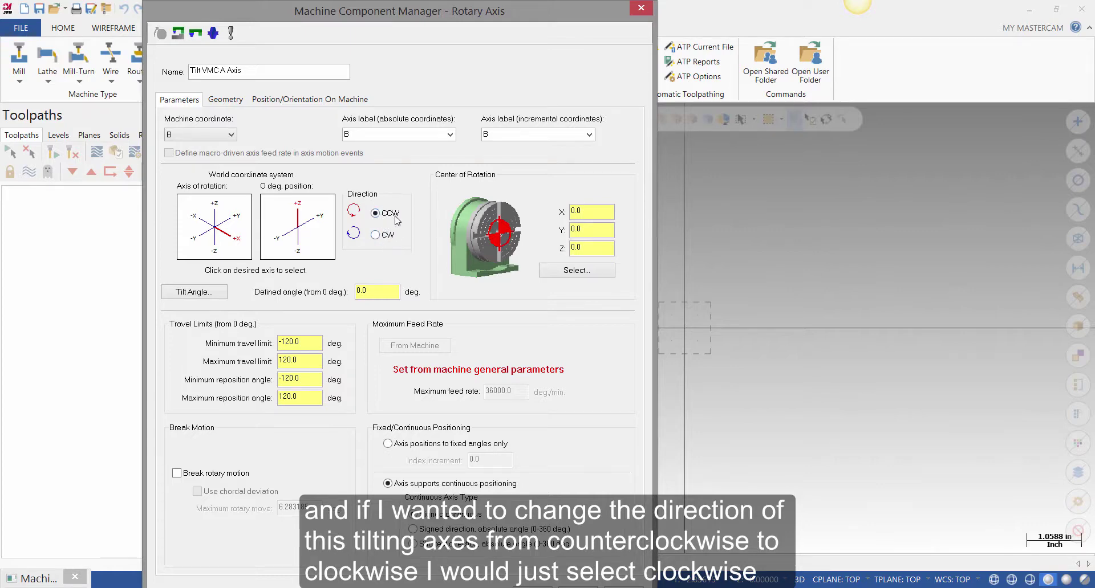
{"action": "left_click", "coordinate": [388, 234]}
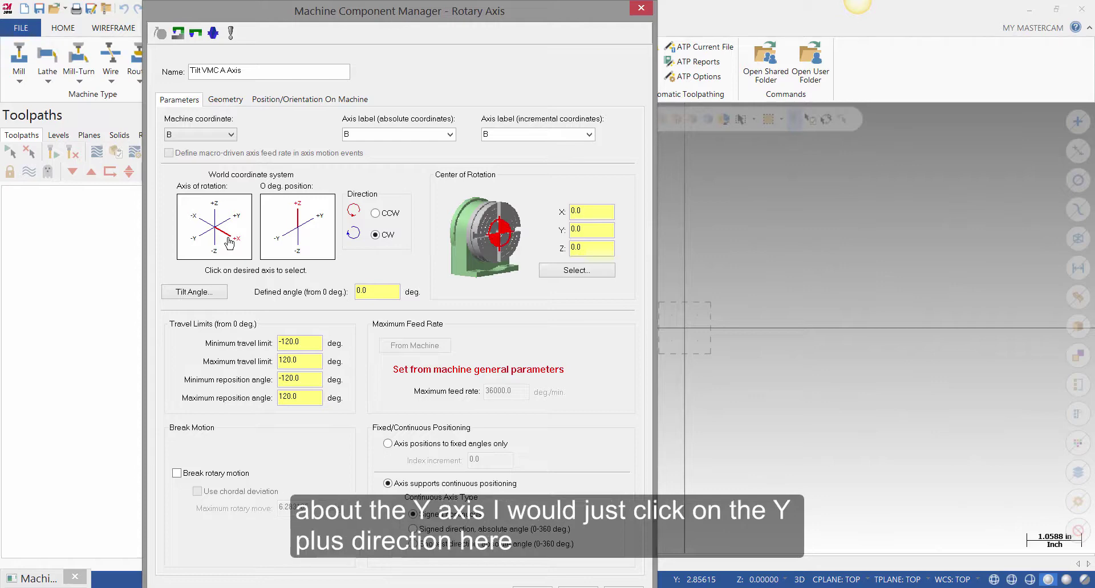
{"action": "left_click", "coordinate": [238, 219]}
Step: Rename the component as Tilt VMC B Axis and accept the rotary axis changes
{"action": "double_click", "coordinate": [215, 70]}
{"action": "type", "text": "B"}
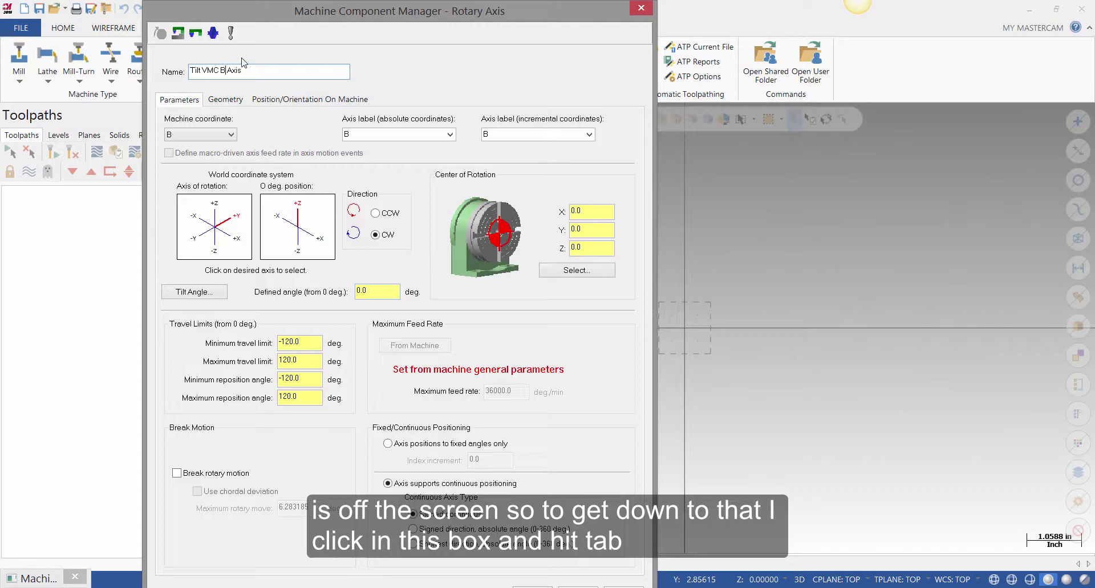
{"action": "left_click", "coordinate": [269, 72]}
{"action": "key", "text": "Tab"}
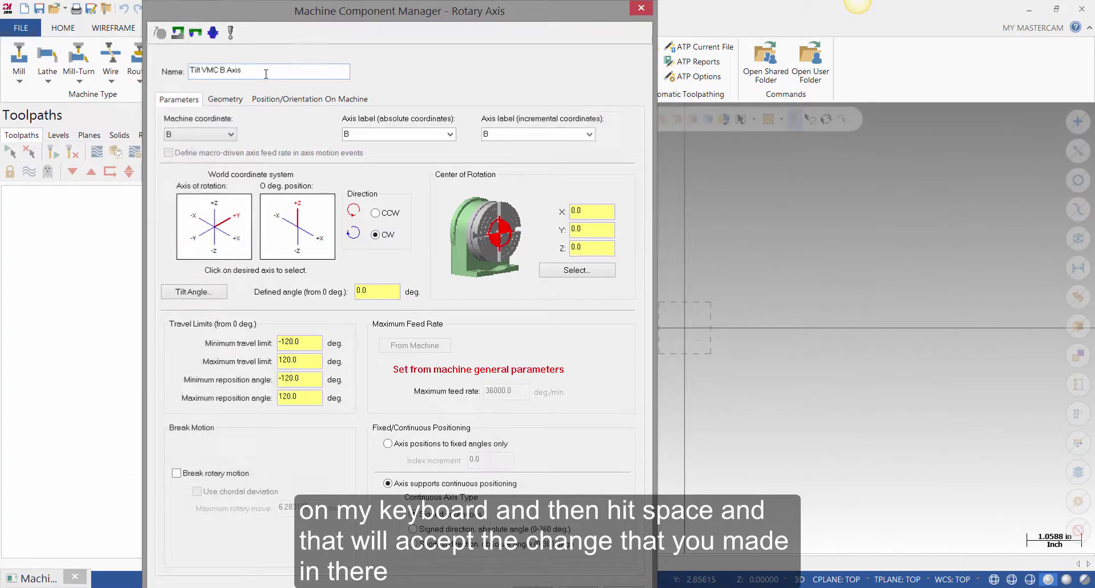
{"action": "key", "text": "space"}
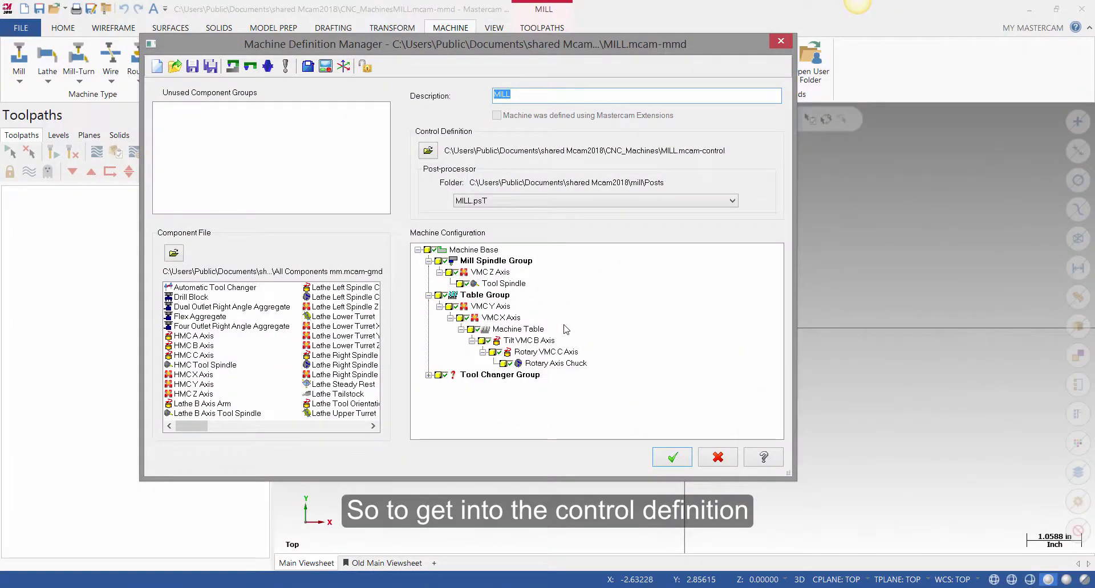
Step: Open the control definition and examine the mill file settings for the NC programs data path and NC file extension
{"action": "left_click", "coordinate": [325, 67]}
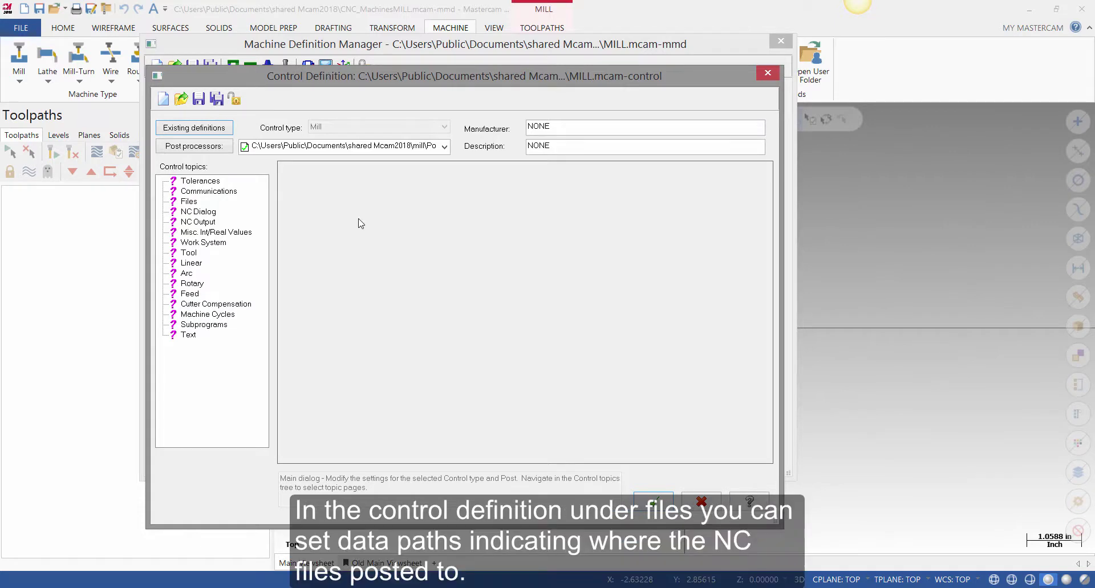
{"action": "left_click", "coordinate": [189, 201]}
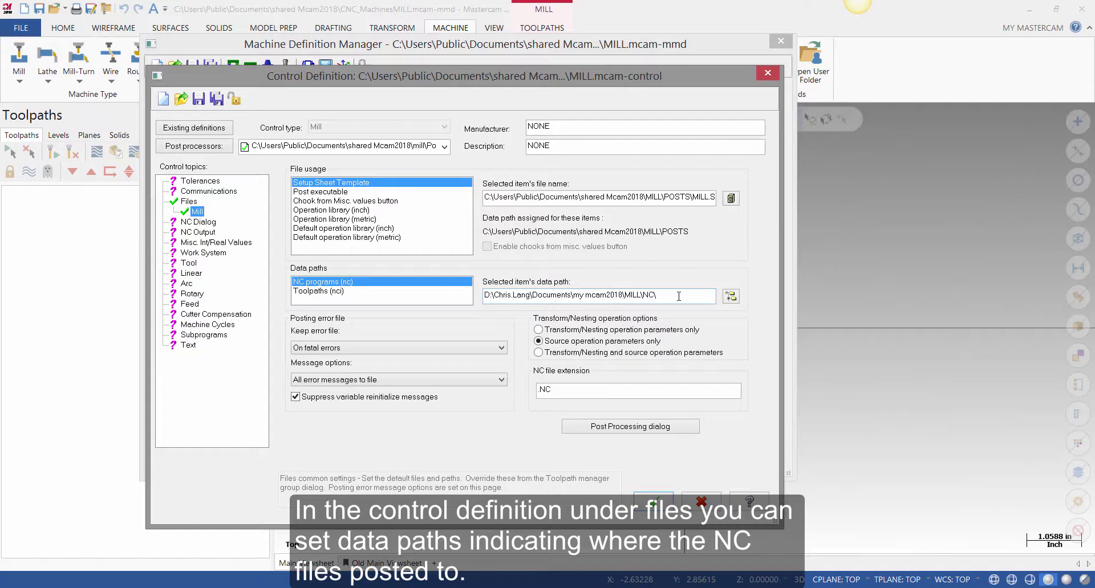
{"action": "left_click_drag", "start_coordinate": [684, 296], "coordinate": [484, 294]}
{"action": "left_click", "coordinate": [365, 285]}
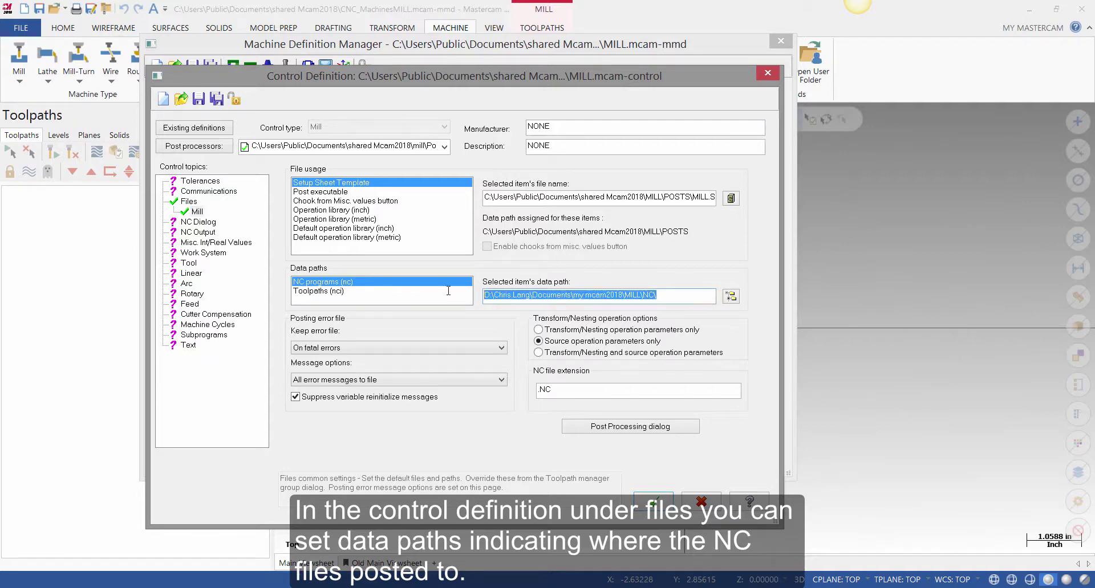
{"action": "double_click", "coordinate": [569, 388]}
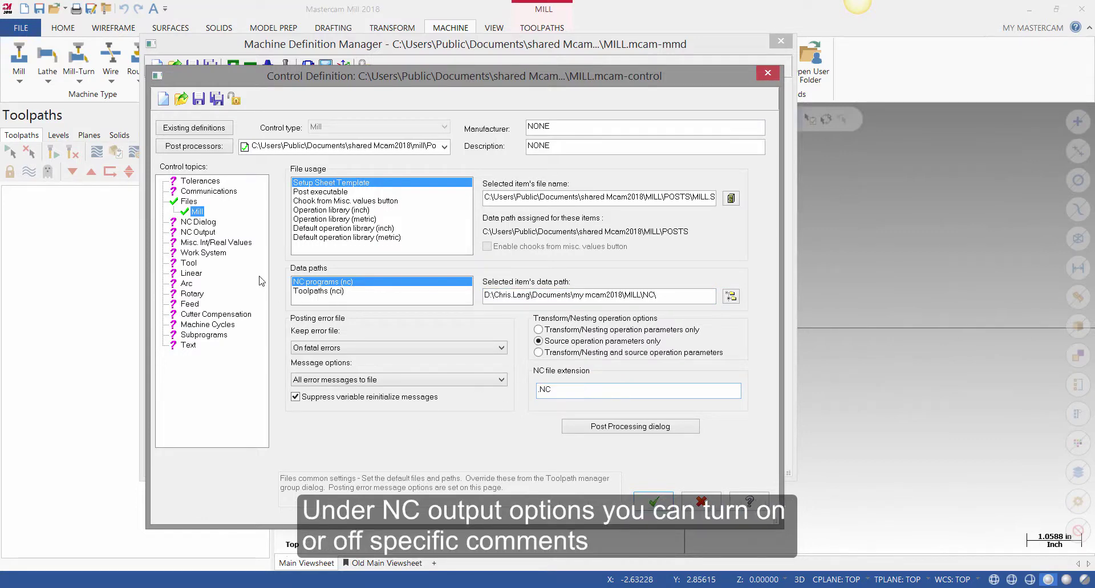
Step: Examine the mill NC output settings for comments and for sequence number start and increment
{"action": "left_click", "coordinate": [206, 233]}
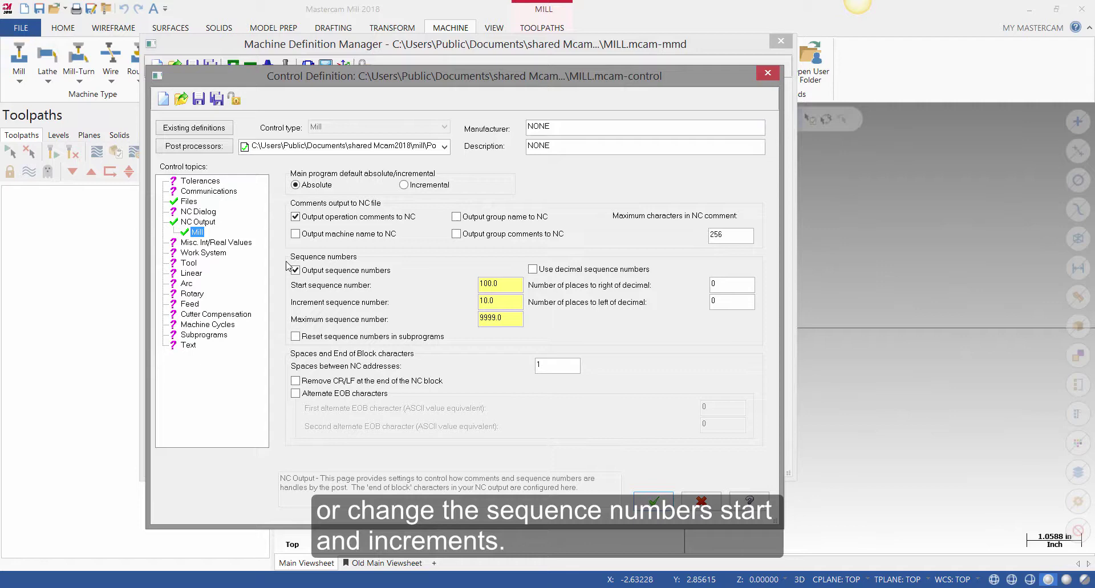
{"action": "key", "text": "Tab"}
{"action": "key", "text": "Tab"}
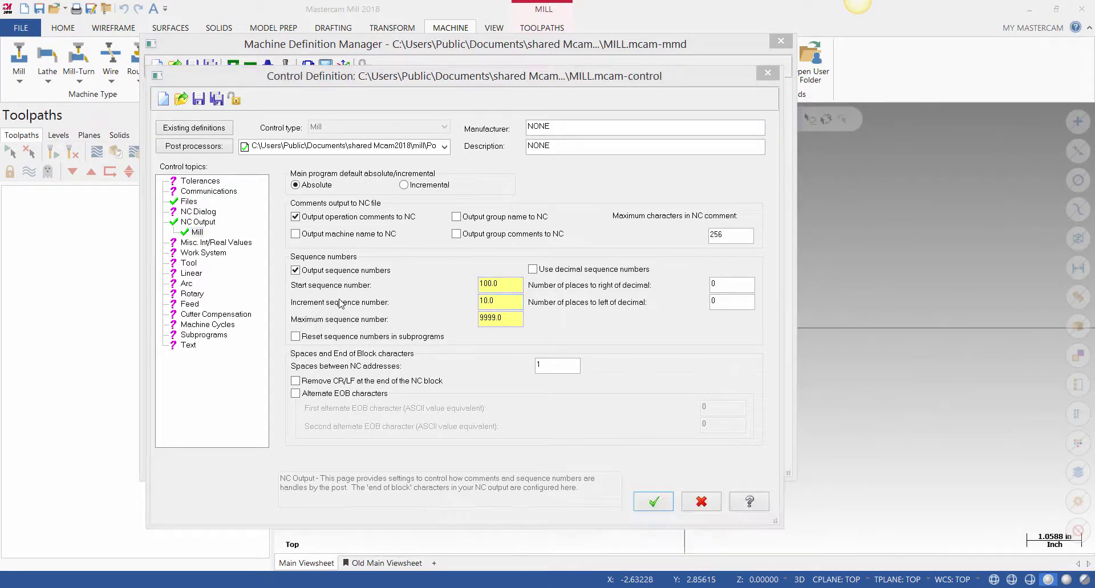
Step: Try the Add to tool option for the mill tool offset registers, restore From tool, and check the staged tool option
{"action": "left_click", "coordinate": [189, 264]}
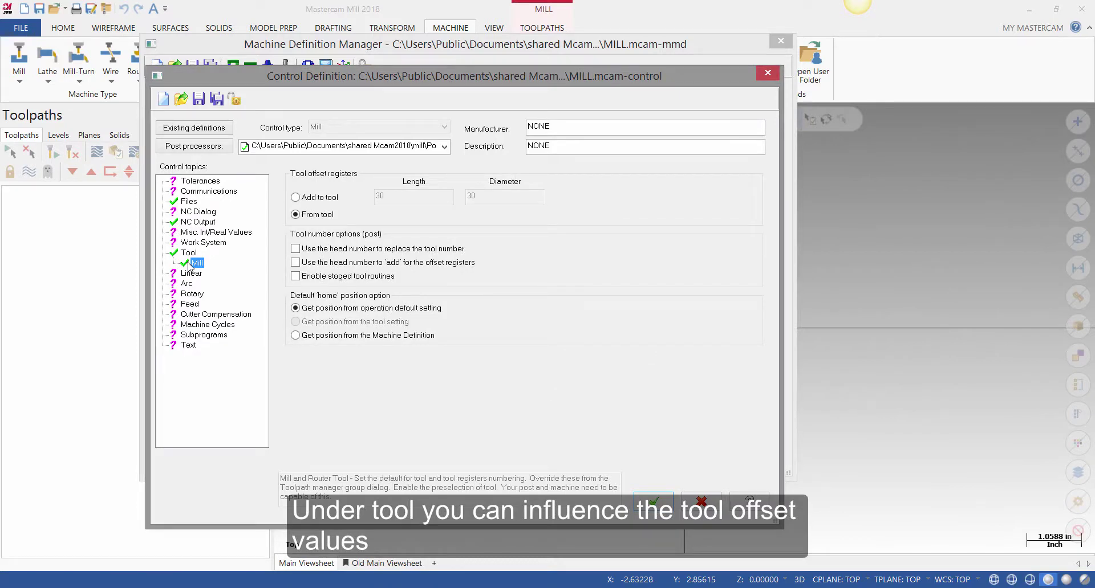
{"action": "left_click", "coordinate": [319, 200]}
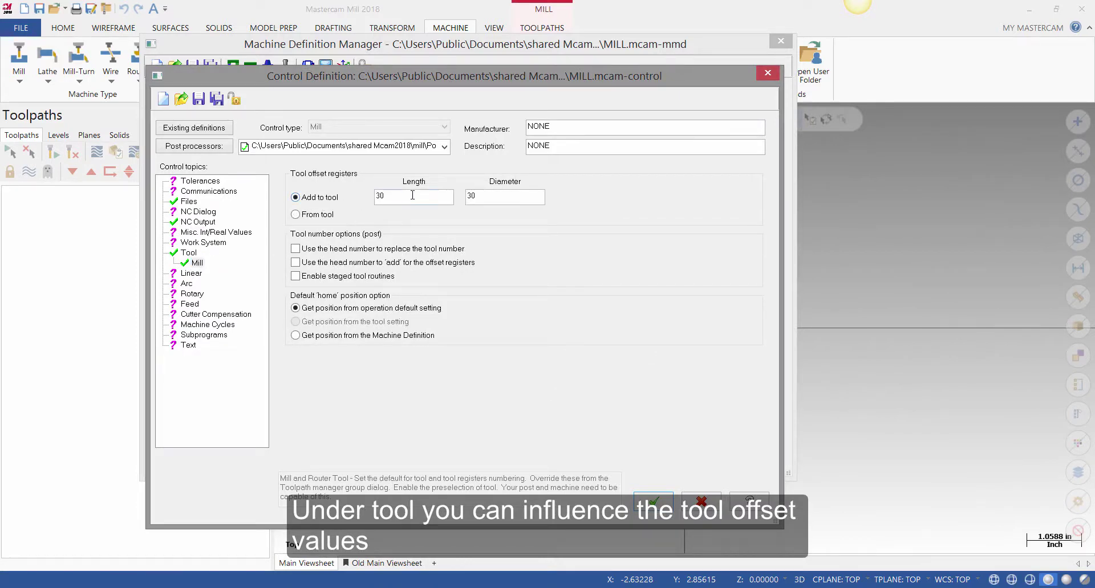
{"action": "key", "text": "Tab"}
{"action": "key", "text": "Tab"}
{"action": "left_click", "coordinate": [316, 216]}
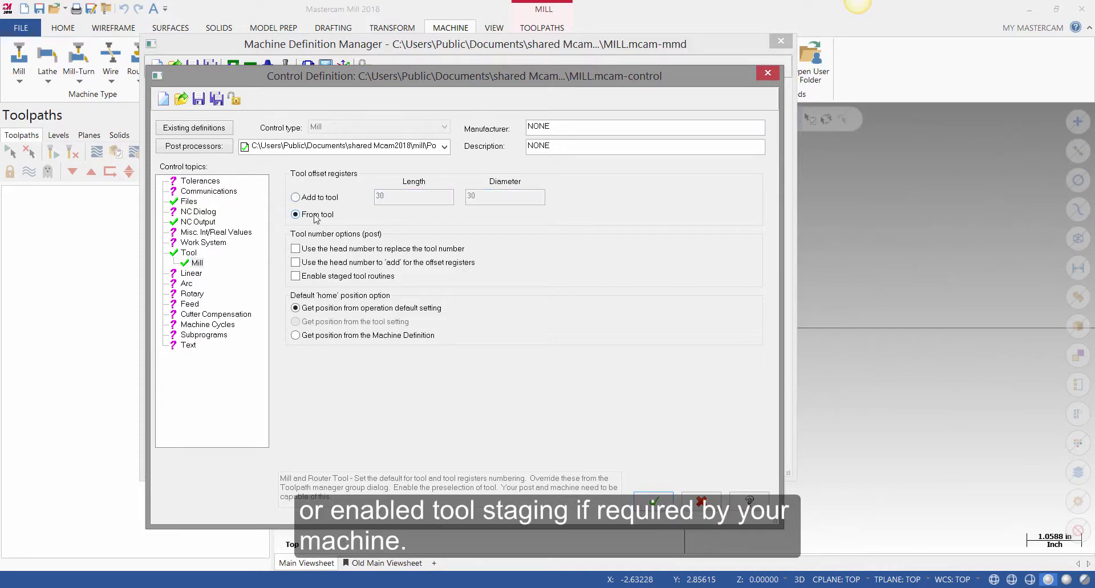
{"action": "left_click", "coordinate": [342, 278]}
Step: Examine the mill arc settings for XY plane arc center type, arc break options and helix support
{"action": "left_click", "coordinate": [189, 285]}
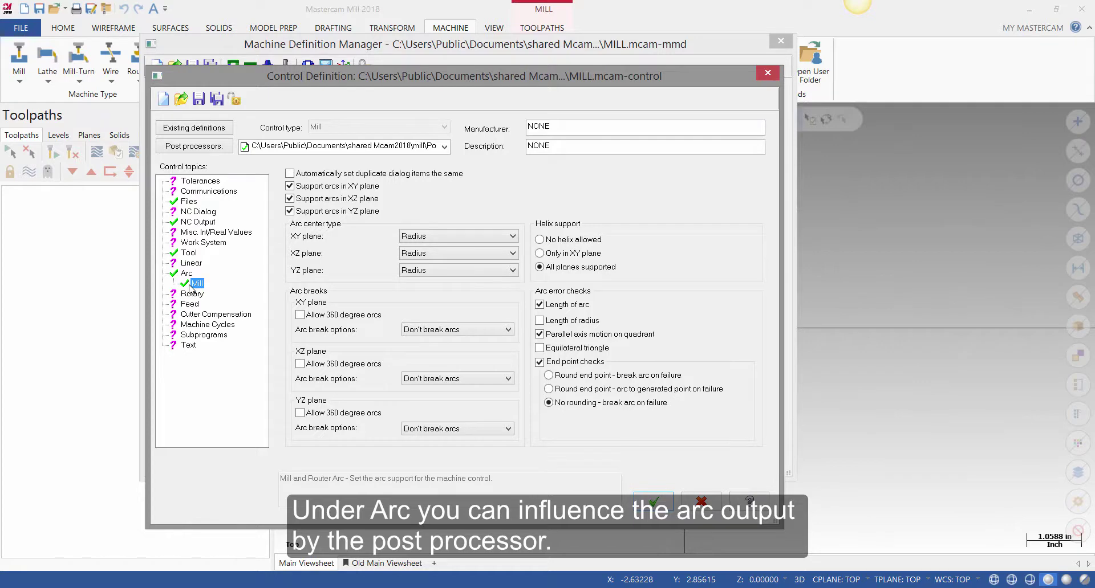
{"action": "left_click", "coordinate": [457, 237]}
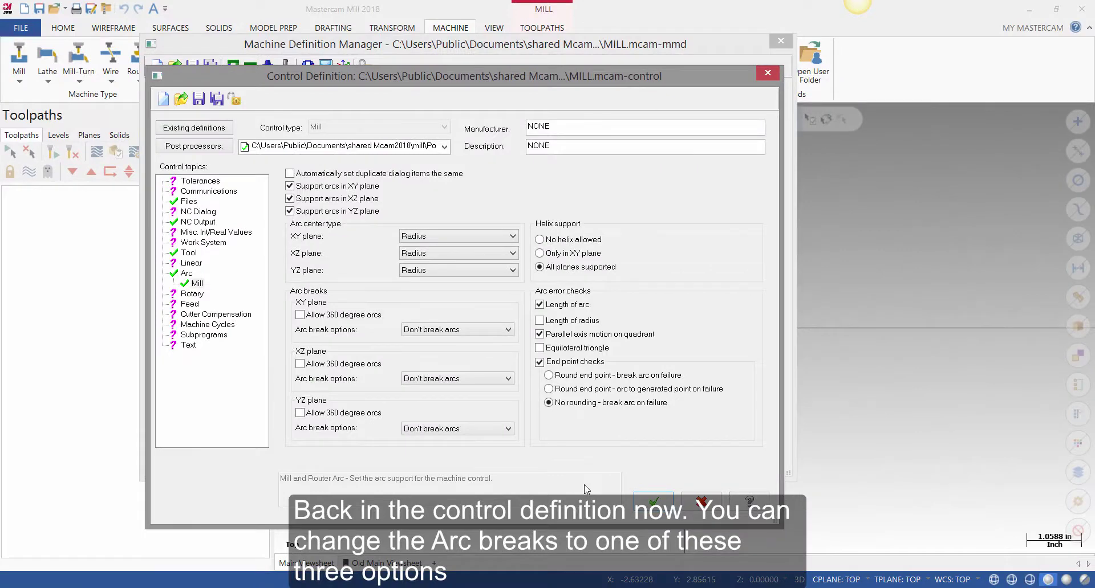
{"action": "left_click", "coordinate": [480, 331]}
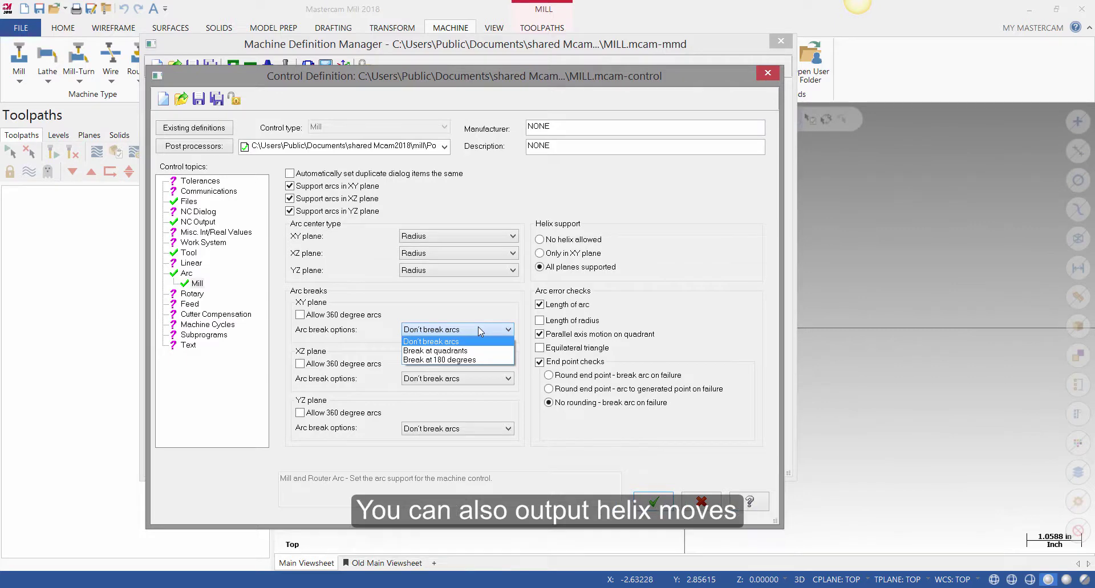
{"action": "left_click", "coordinate": [567, 463]}
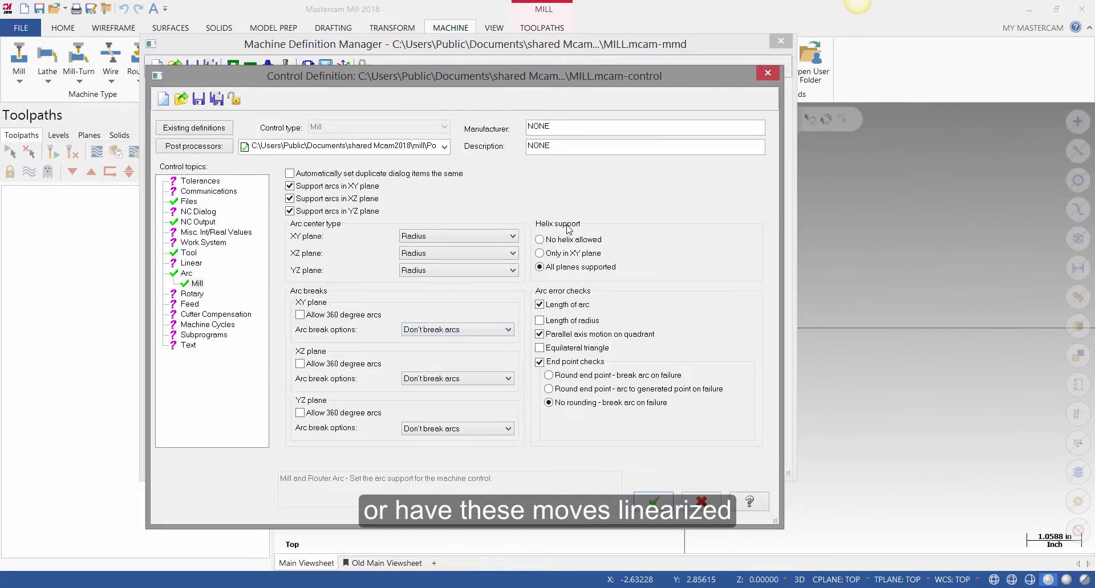
{"action": "left_click", "coordinate": [575, 245]}
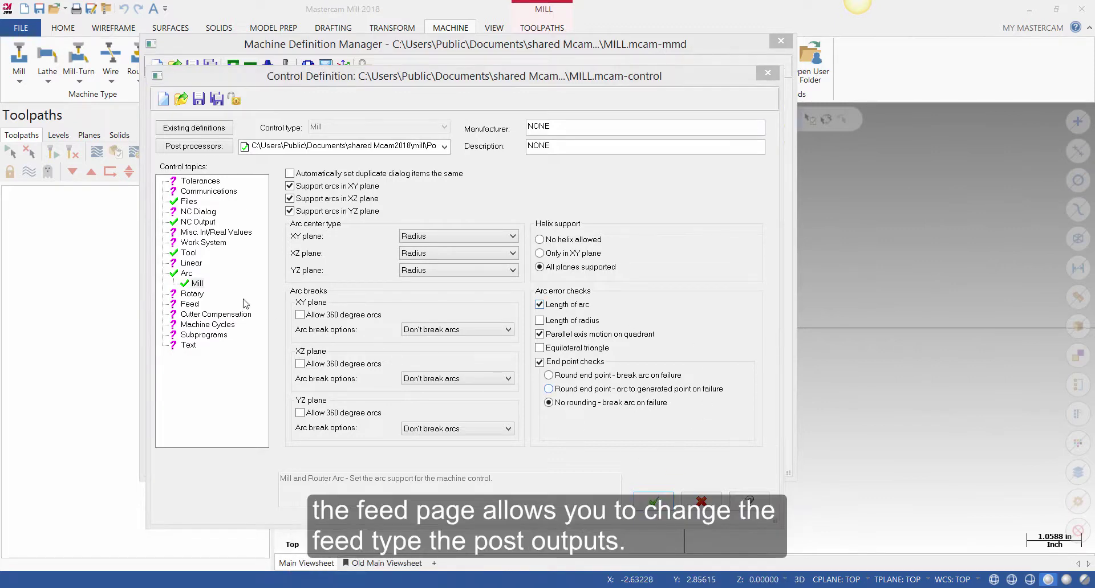
Step: Review the mill feed options and the machine cycle settings, including which canned drill cycles are enabled
{"action": "left_click", "coordinate": [192, 305]}
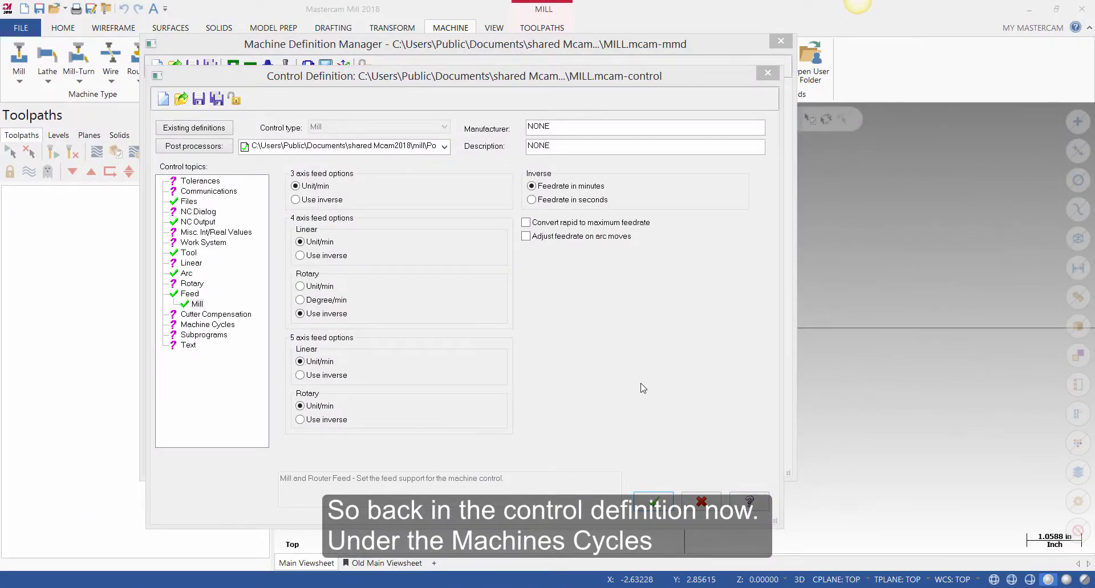
{"action": "left_click", "coordinate": [212, 325]}
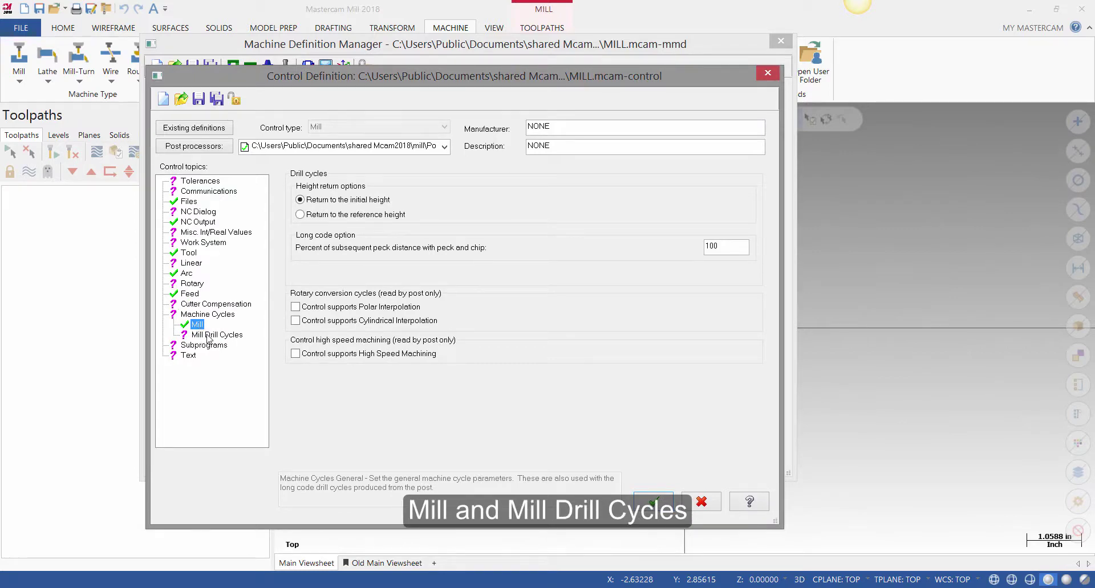
{"action": "left_click", "coordinate": [207, 337]}
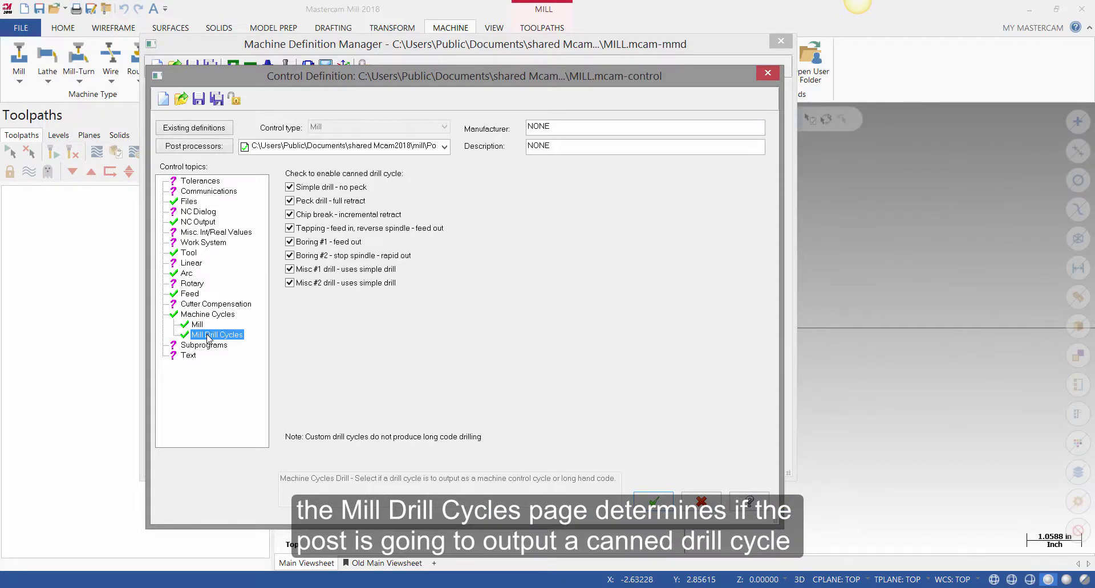